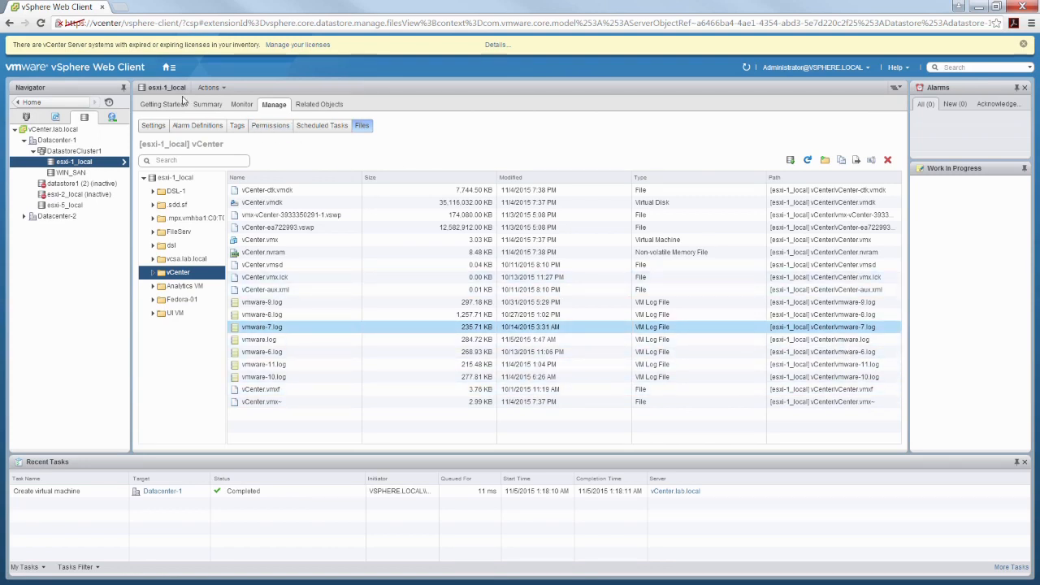
# - Open the VMs and Templates inventory from the home page and select Datacenter-1
pyautogui.click(169, 66)
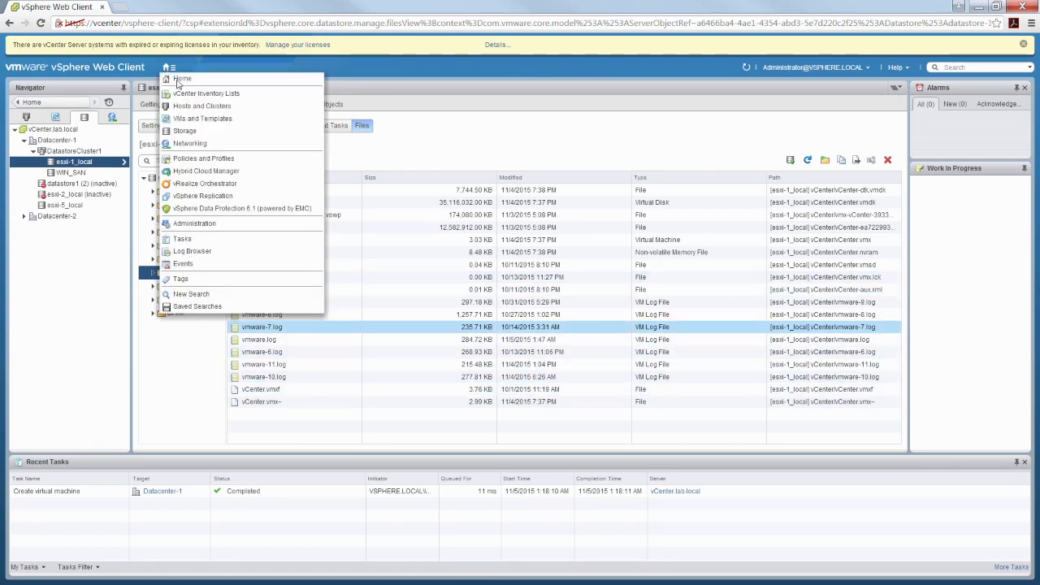
pyautogui.click(184, 81)
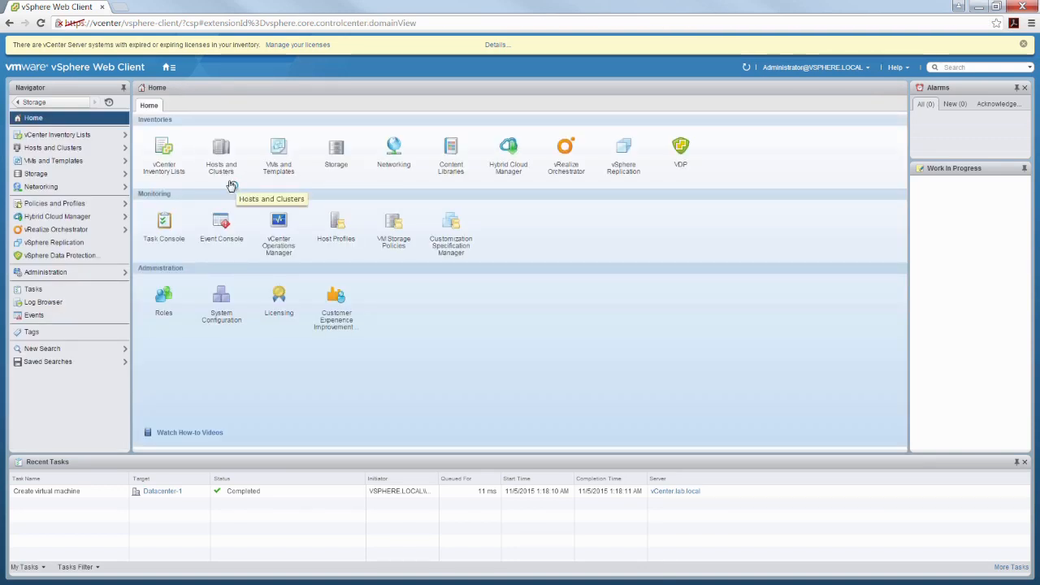
pyautogui.click(61, 162)
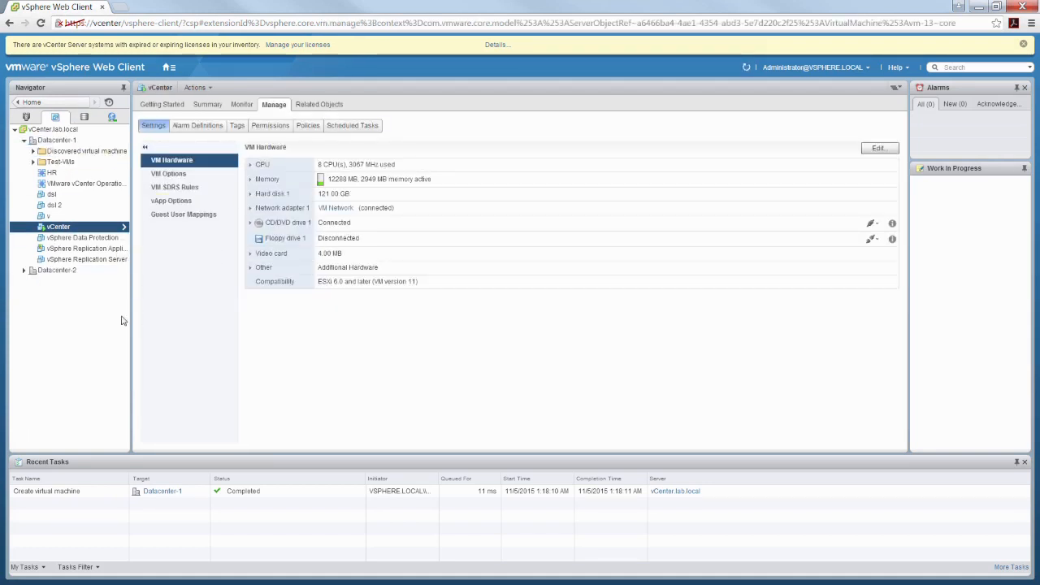
pyautogui.rightClick(67, 165)
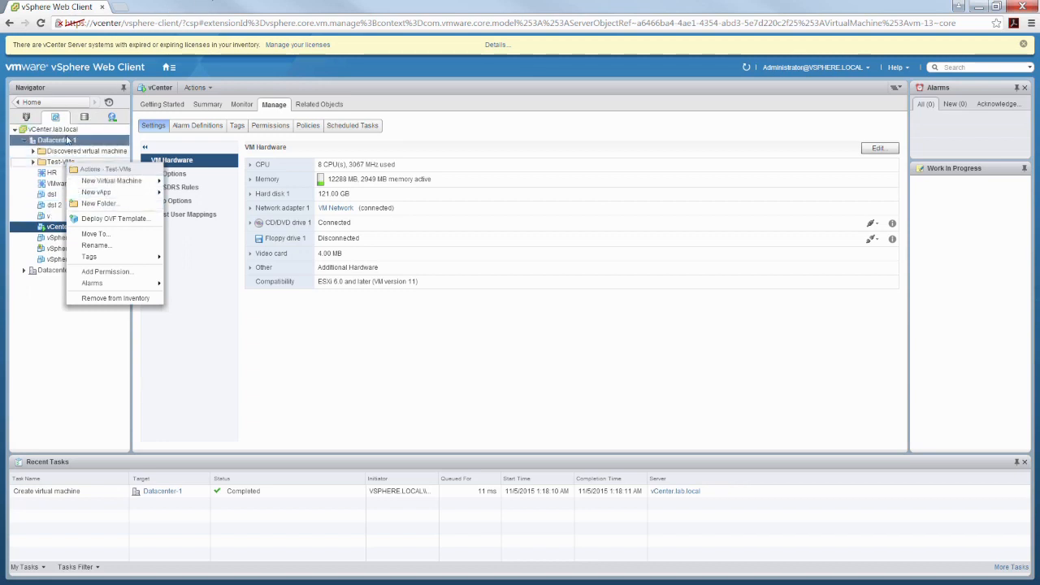
pyautogui.click(65, 140)
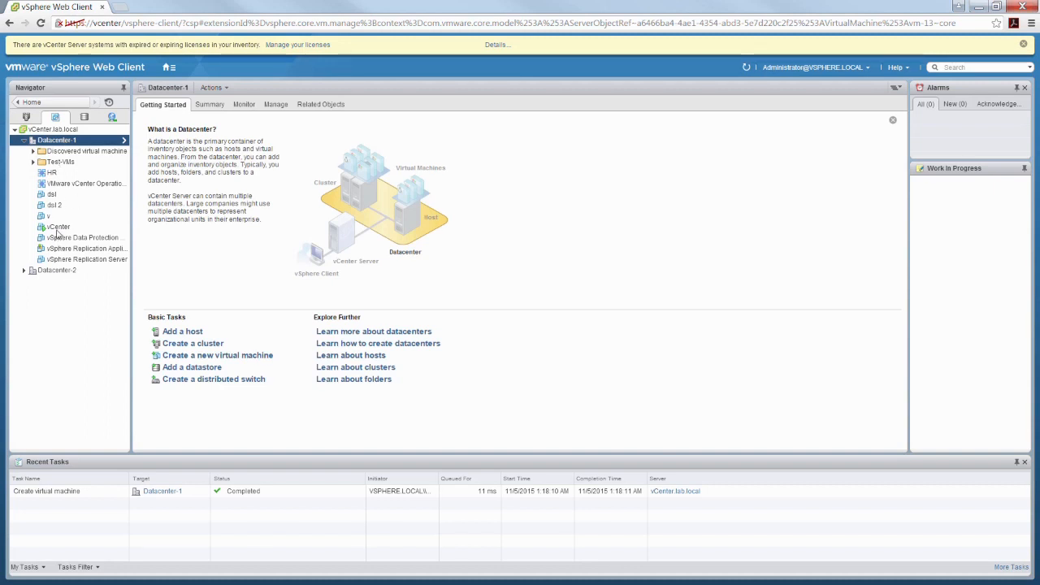
# - Start the New Virtual Machine wizard for Datacenter-1 and move its window clear of the centre
pyautogui.rightClick(67, 141)
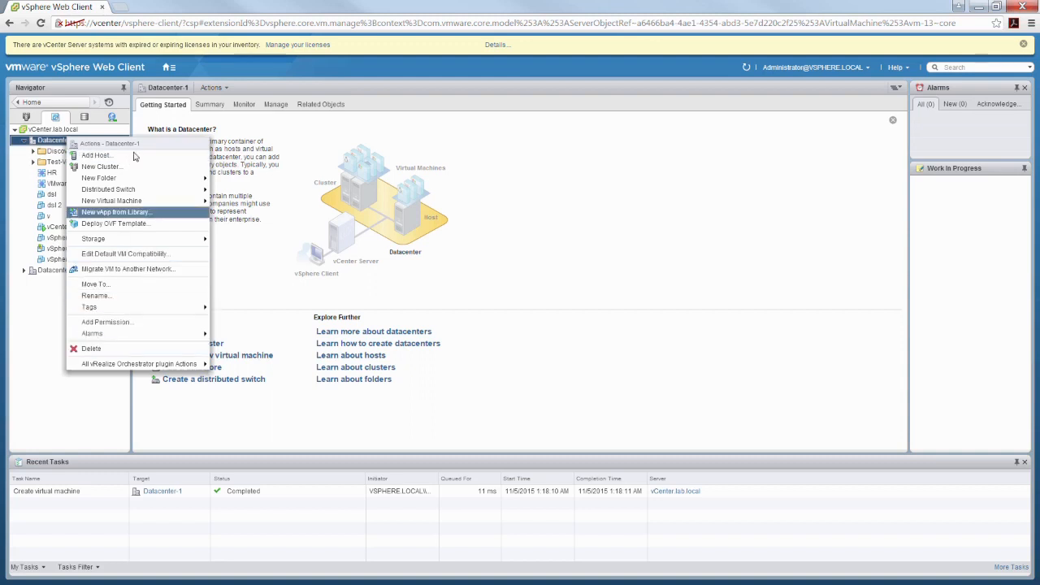
pyautogui.moveTo(119, 201)
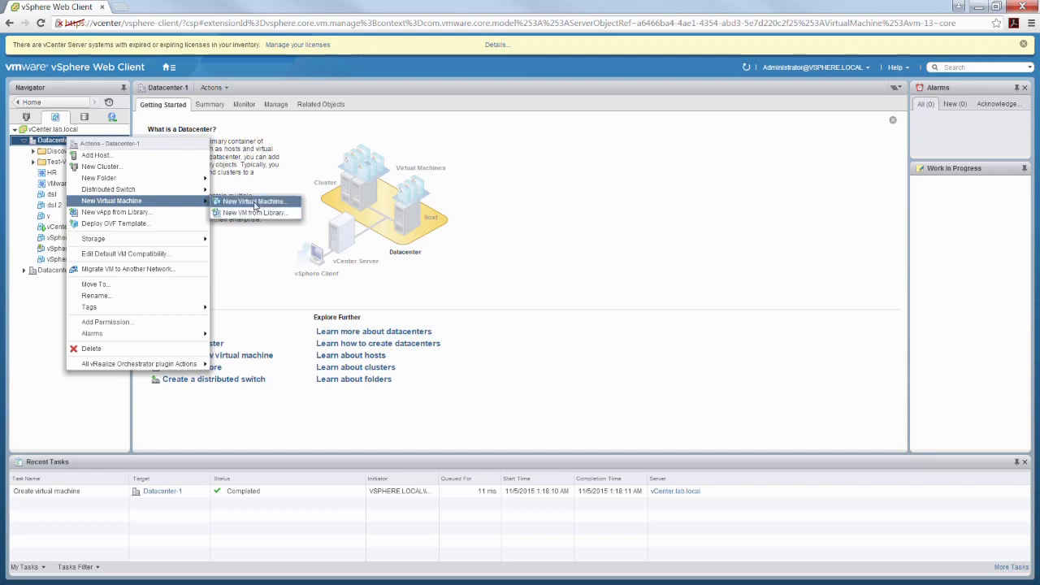
pyautogui.click(254, 202)
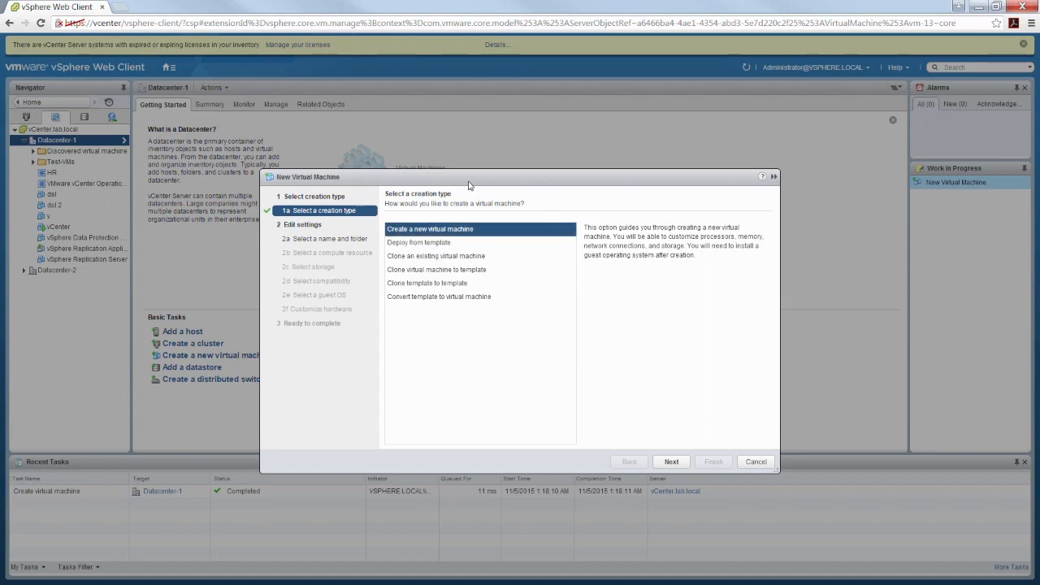
pyautogui.moveTo(443, 162); pyautogui.dragTo(369, 65)
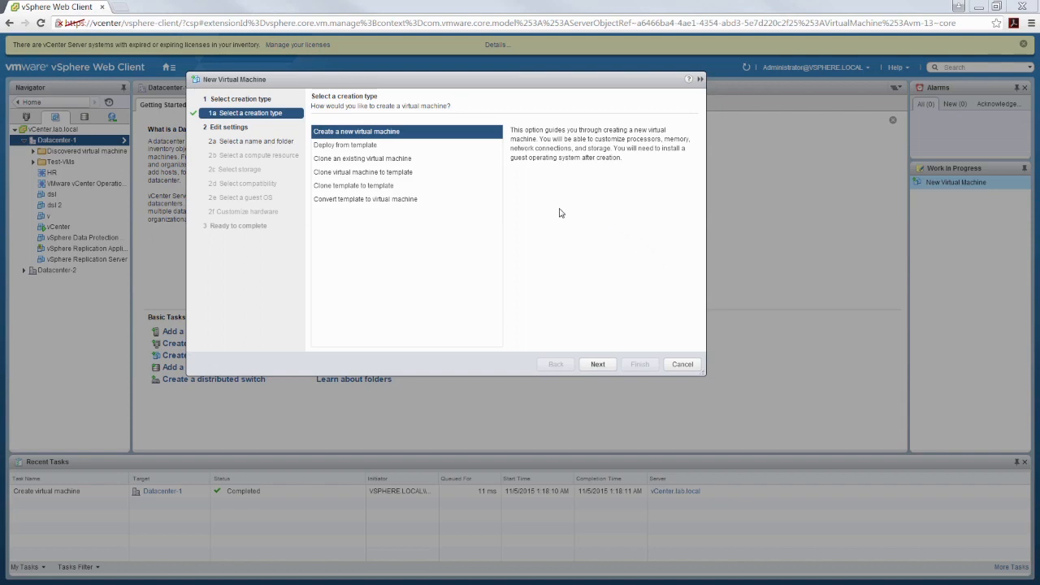
# - Compare the creation types, choose Create a new virtual machine, and proceed to the name and folder settings
pyautogui.click(358, 159)
pyautogui.click(354, 147)
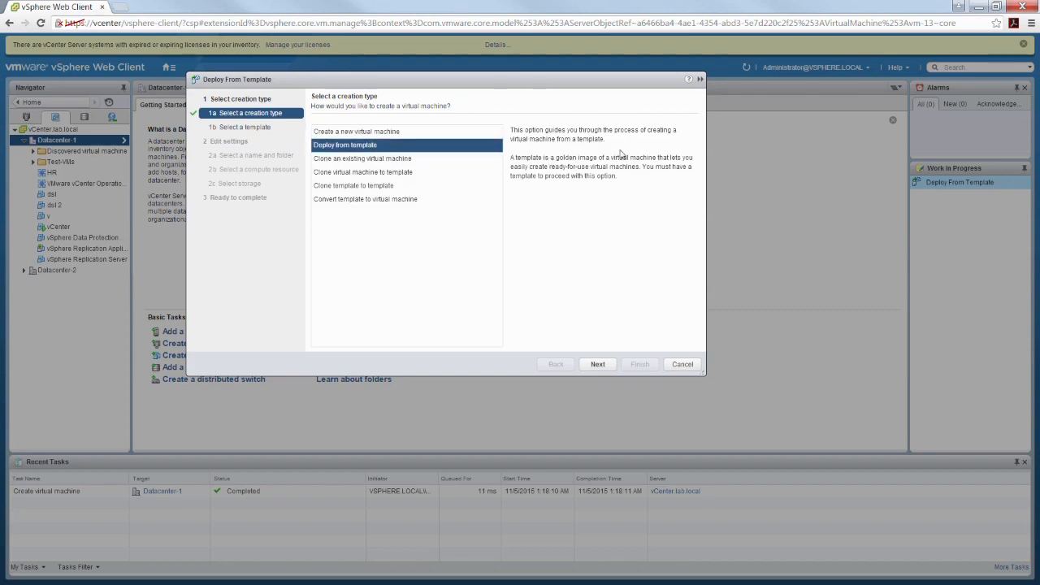
pyautogui.click(340, 130)
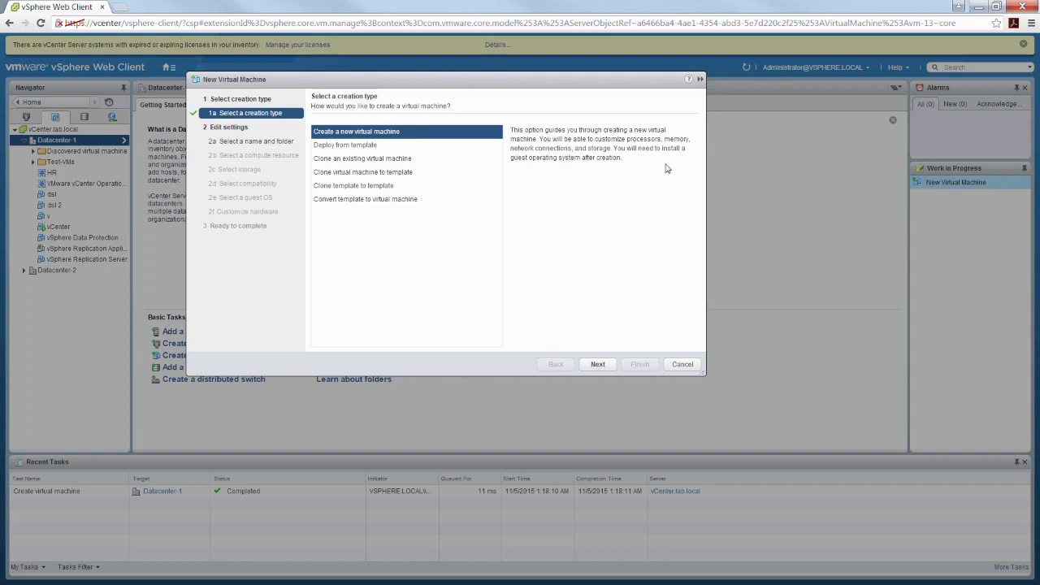
pyautogui.click(388, 177)
pyautogui.click(377, 134)
pyautogui.click(605, 369)
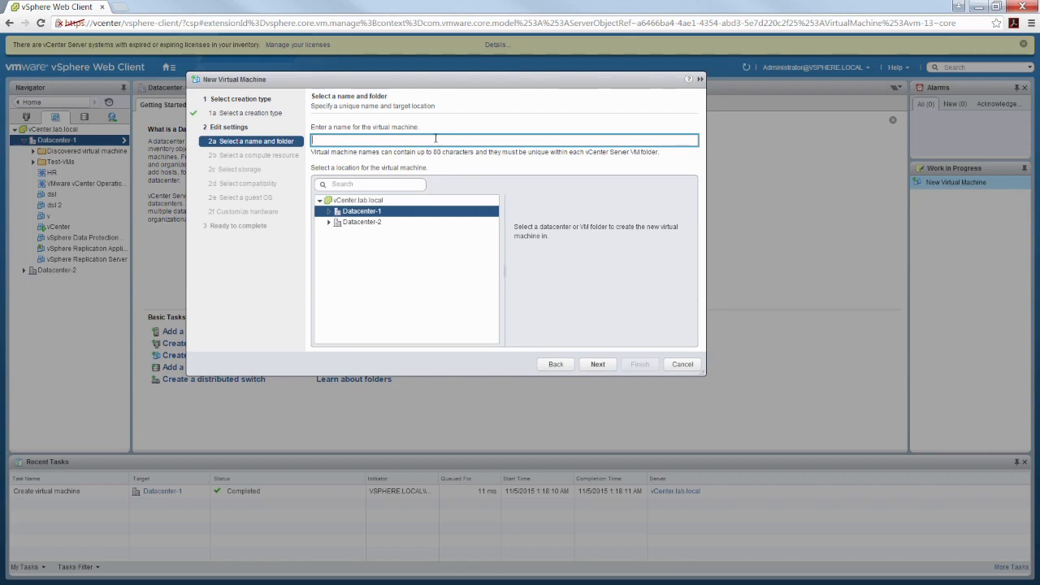
# - Name the virtual machine VM1 and expand Datacenter-1 in the location tree
pyautogui.write('VM1')
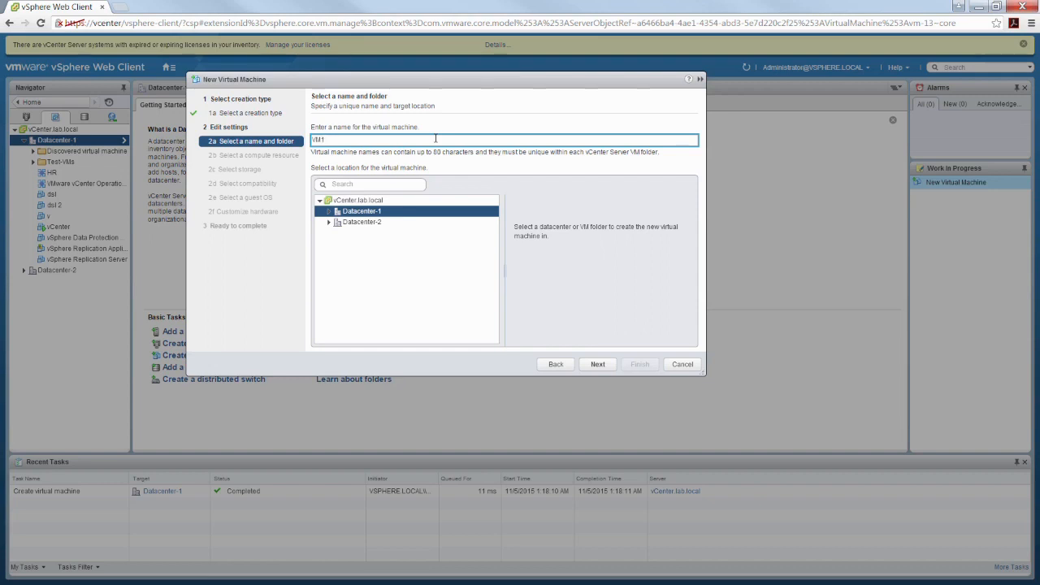
pyautogui.click(332, 212)
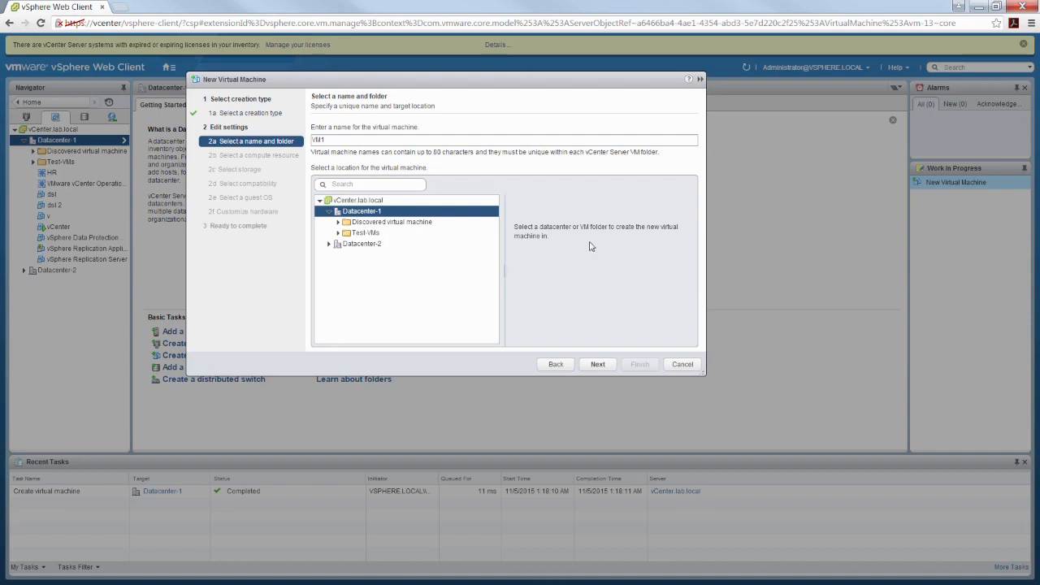
# - Set the unfinished wizard aside as work in progress, and resume it after looking through Datacenter-1's actions
pyautogui.click(700, 80)
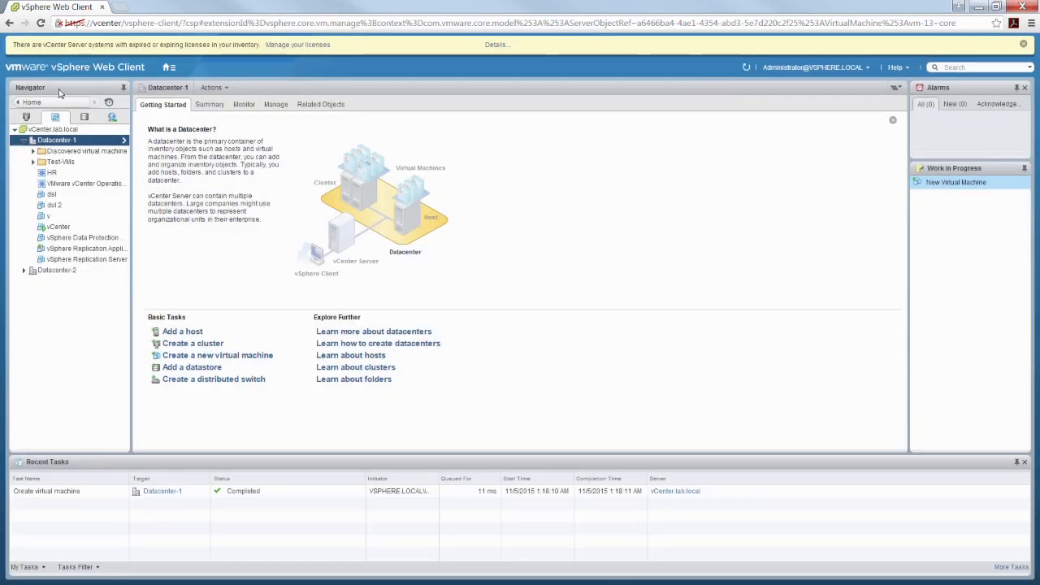
pyautogui.rightClick(64, 140)
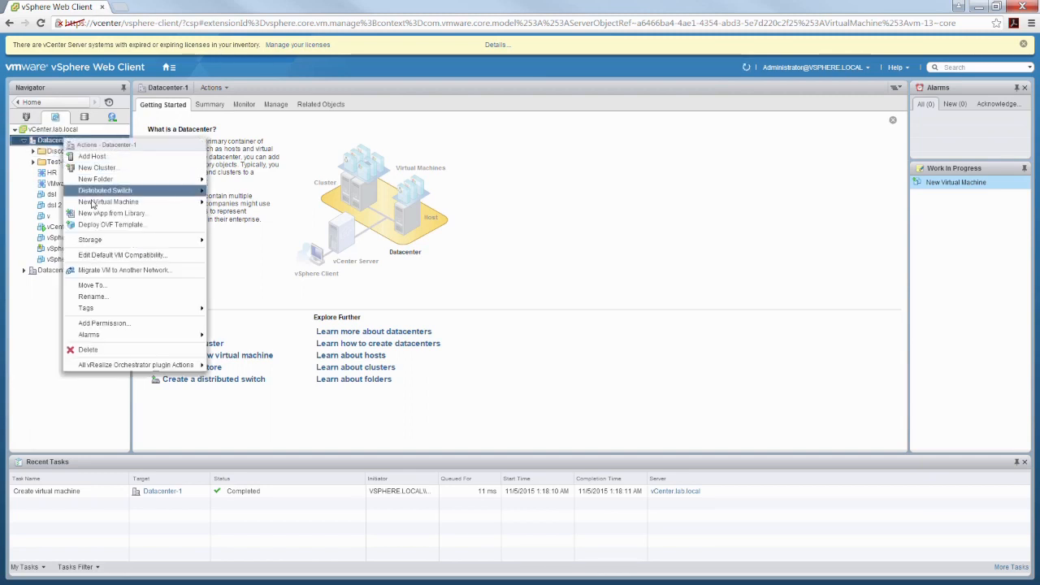
pyautogui.moveTo(103, 186)
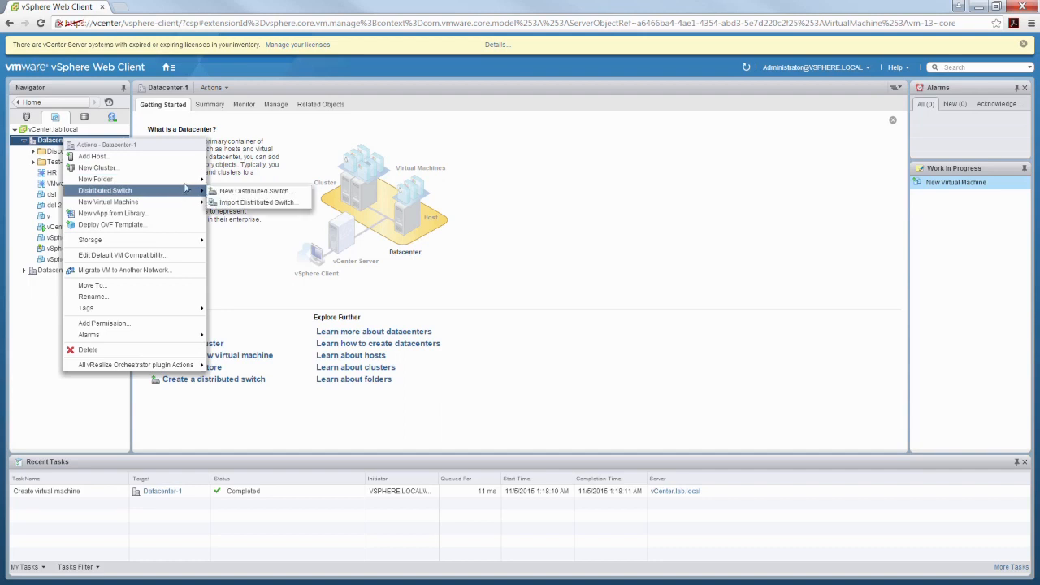
pyautogui.moveTo(194, 182)
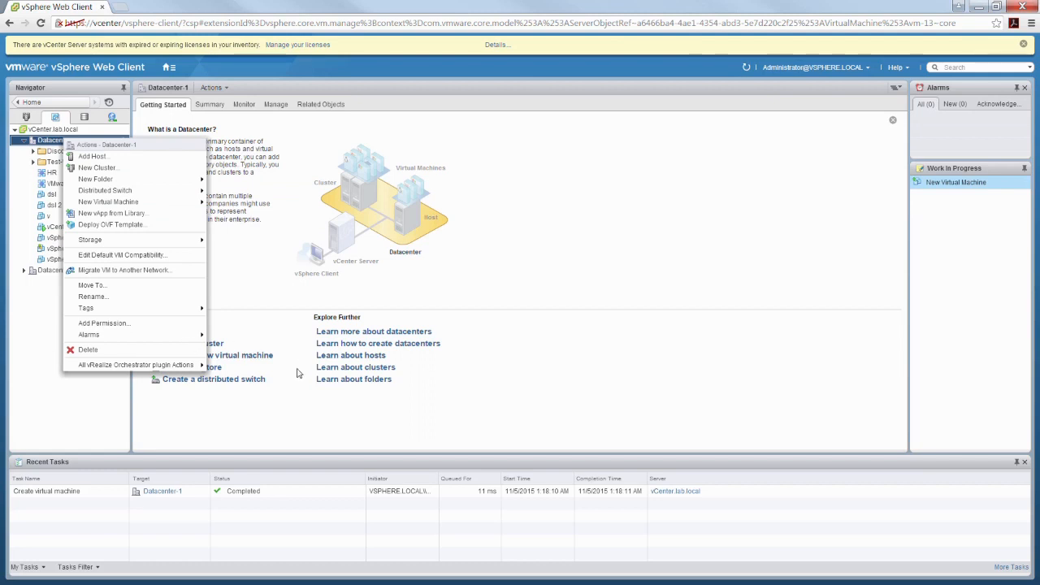
pyautogui.click(36, 406)
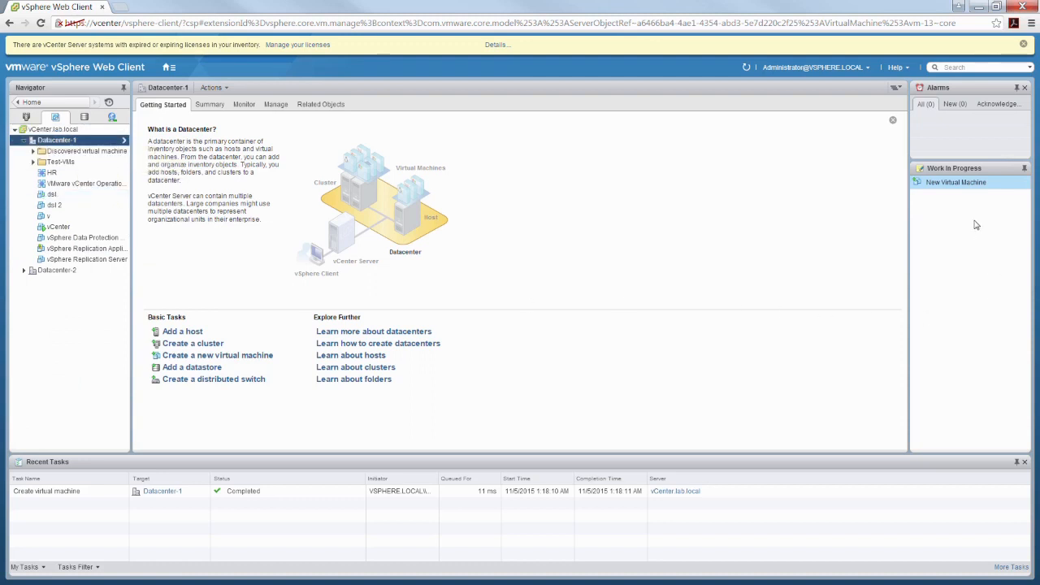
pyautogui.click(952, 182)
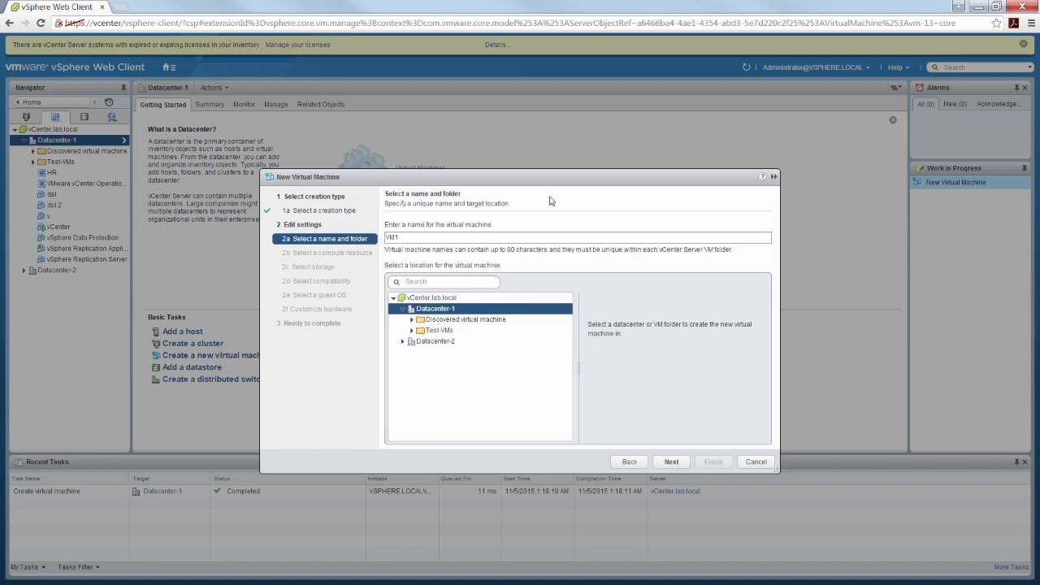
# - Enlarge the New Virtual Machine wizard window and accept Datacenter-1 as the location for VM1
pyautogui.moveTo(548, 190); pyautogui.dragTo(494, 101)
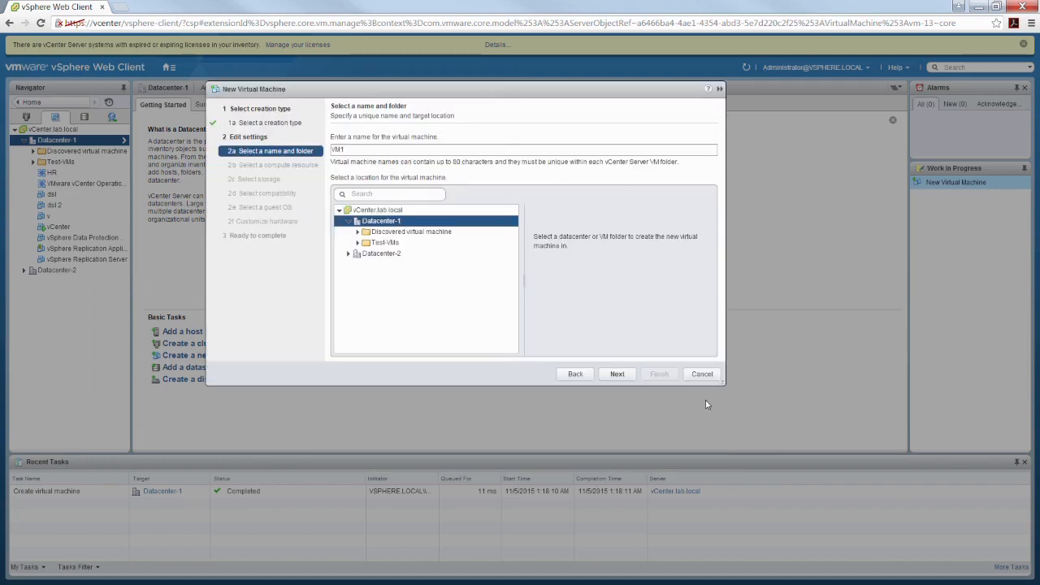
pyautogui.moveTo(724, 385); pyautogui.dragTo(823, 517)
pyautogui.moveTo(882, 538); pyautogui.dragTo(855, 539)
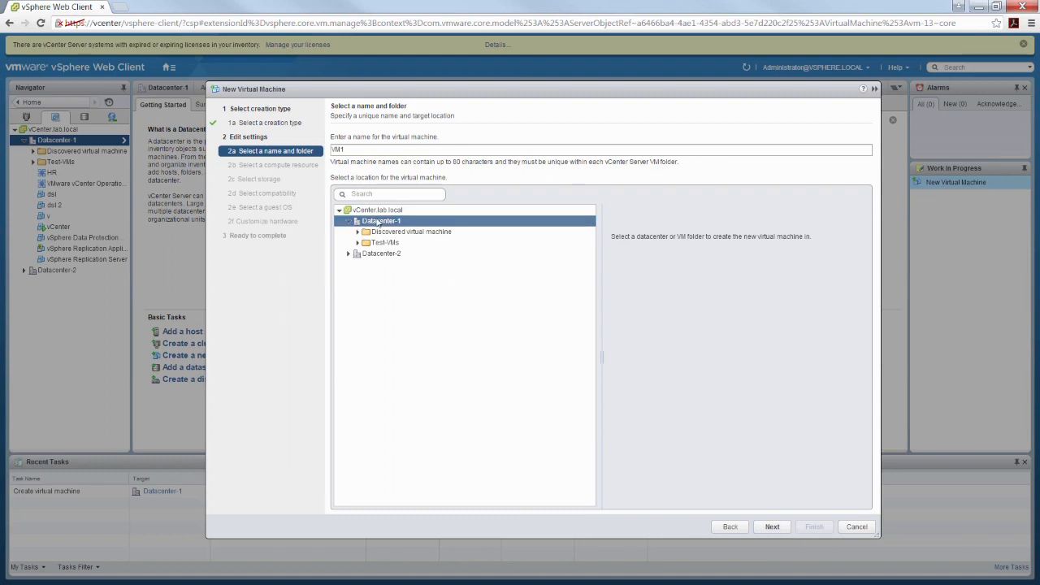
pyautogui.click(772, 527)
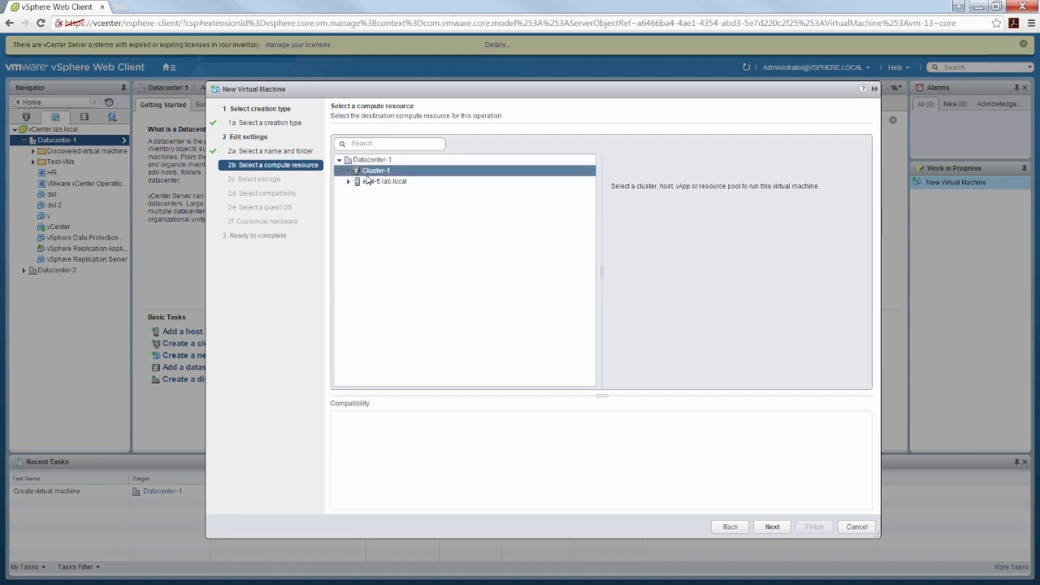
# - Select the host esxi-5.lab.local as the compute resource and proceed to the storage selection
pyautogui.click(453, 185)
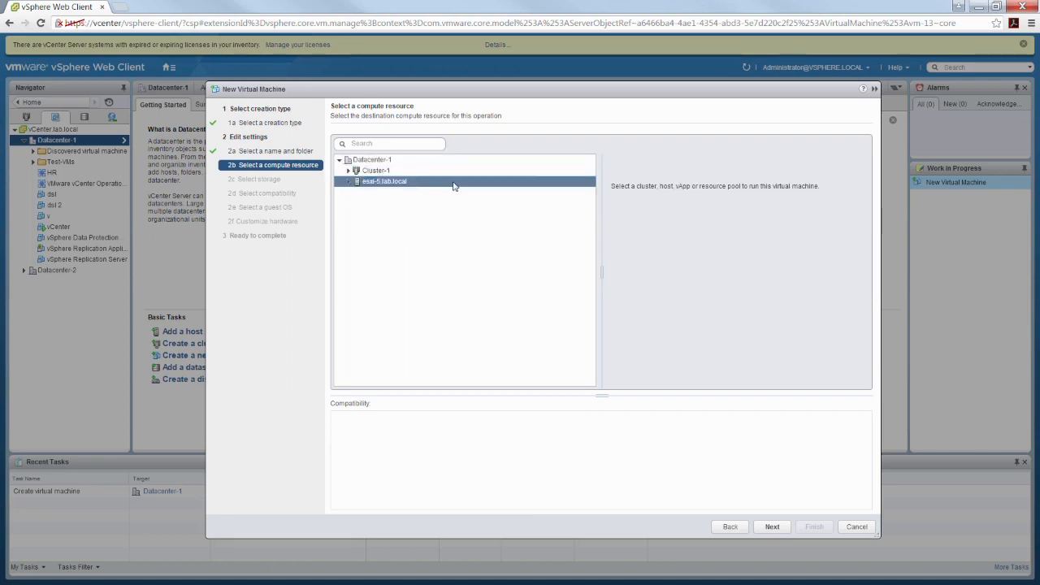
pyautogui.click(342, 172)
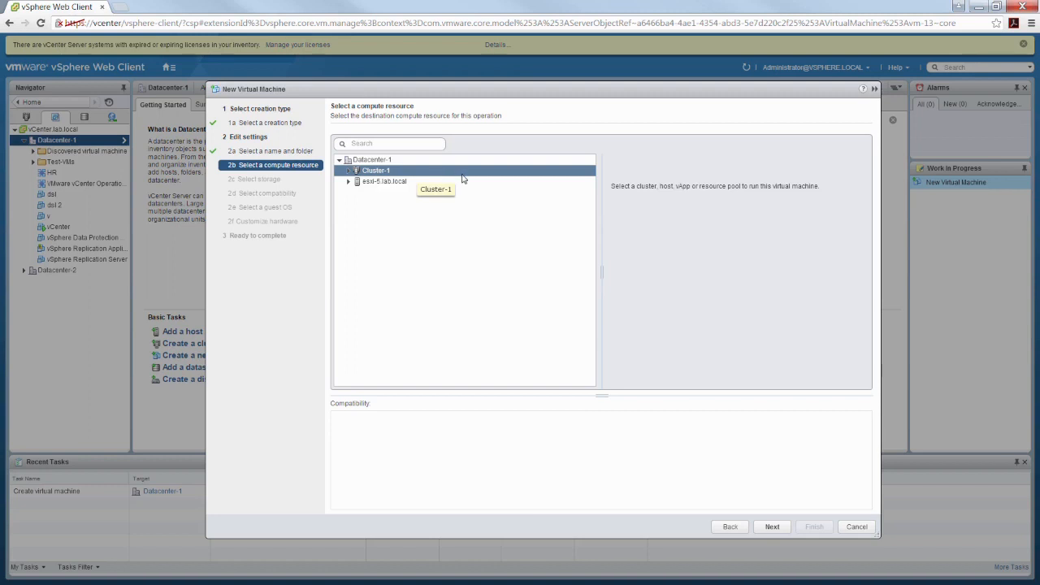
pyautogui.click(352, 182)
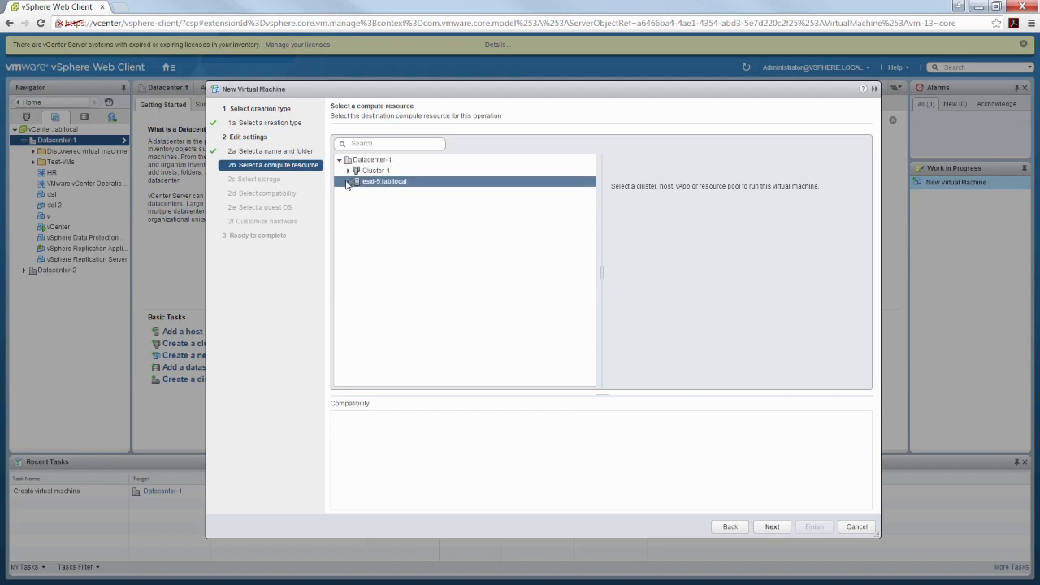
pyautogui.click(348, 182)
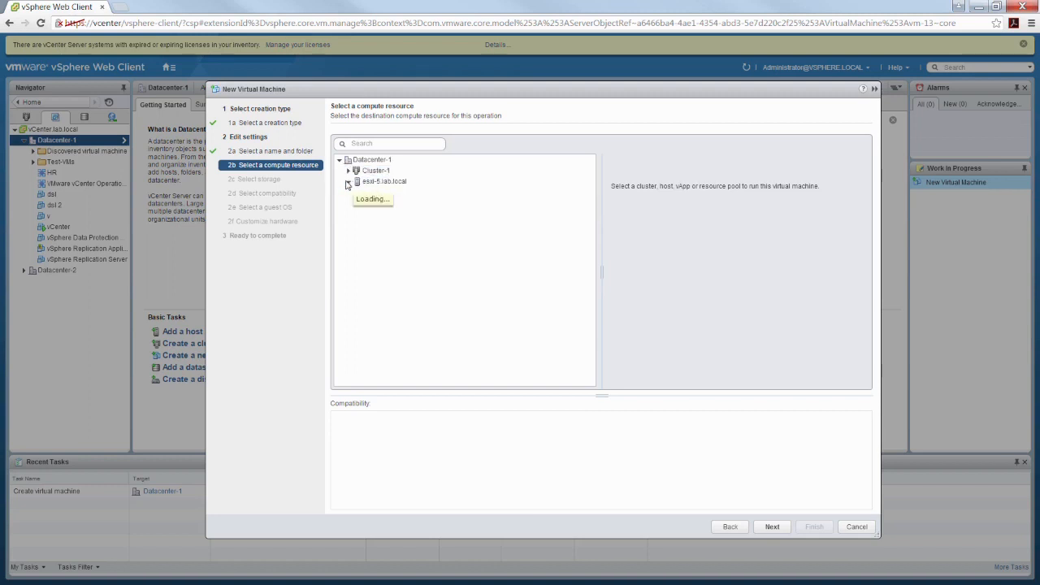
pyautogui.click(398, 183)
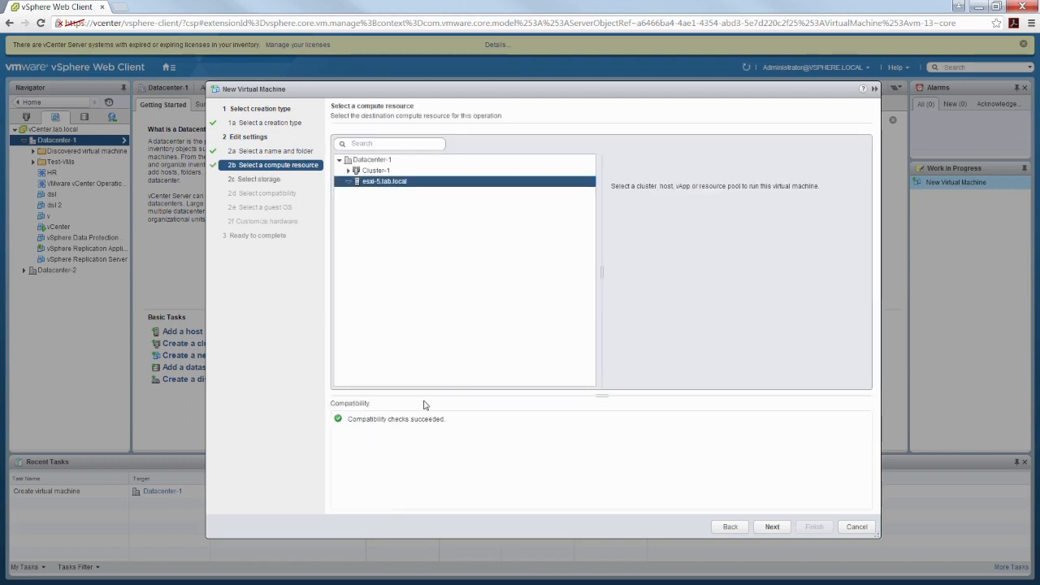
pyautogui.click(772, 528)
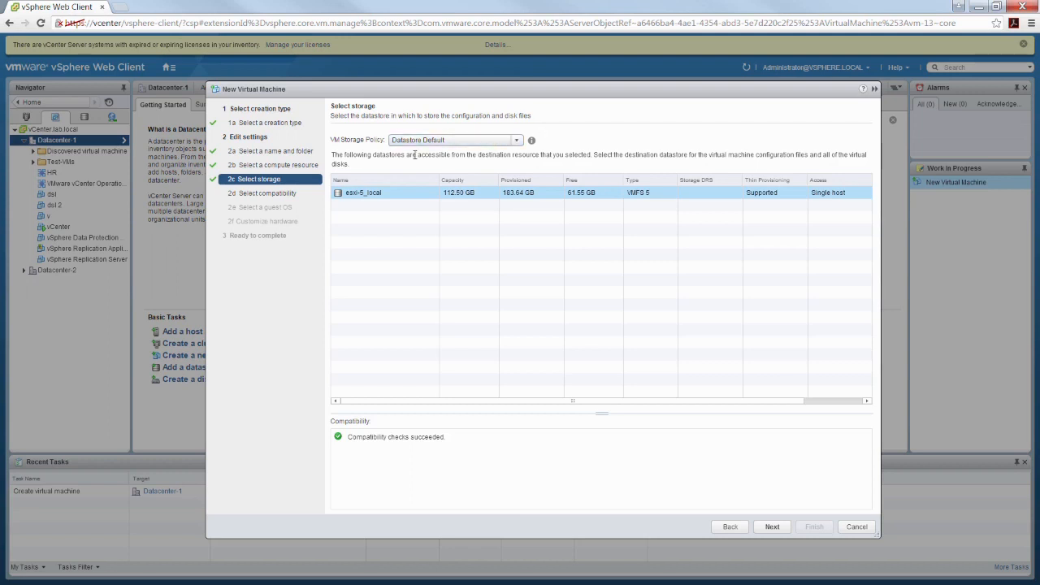
# - Review the VM storage policies, keep Datastore Default with the esxi-5_local datastore, and proceed to compatibility
pyautogui.click(517, 140)
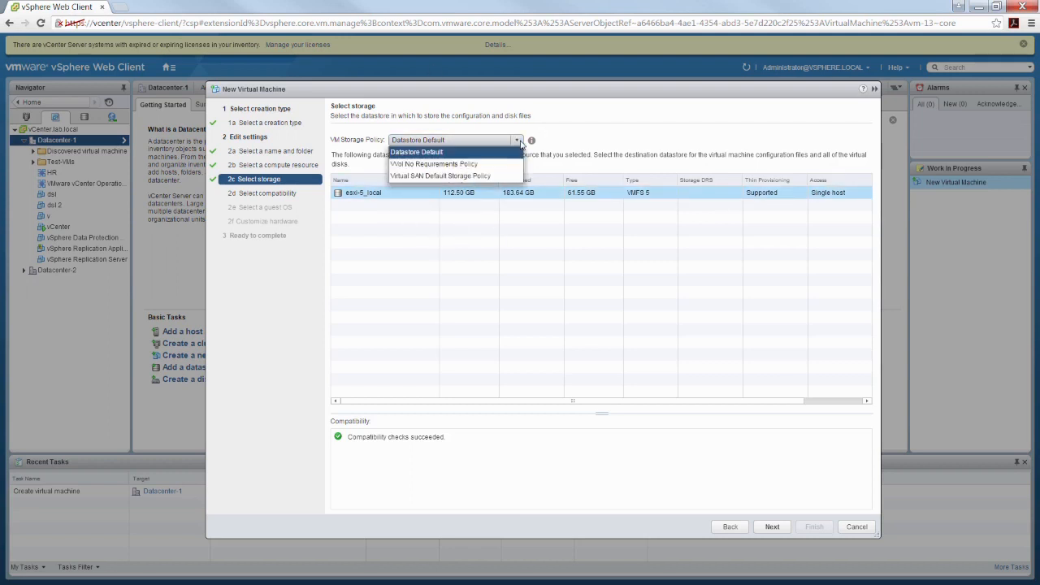
pyautogui.click(628, 111)
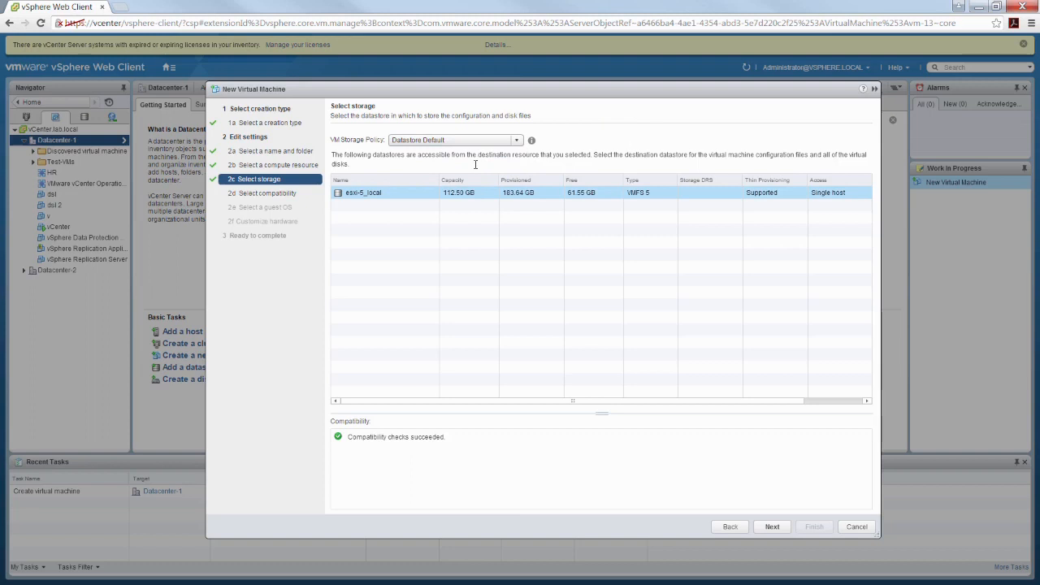
pyautogui.click(772, 527)
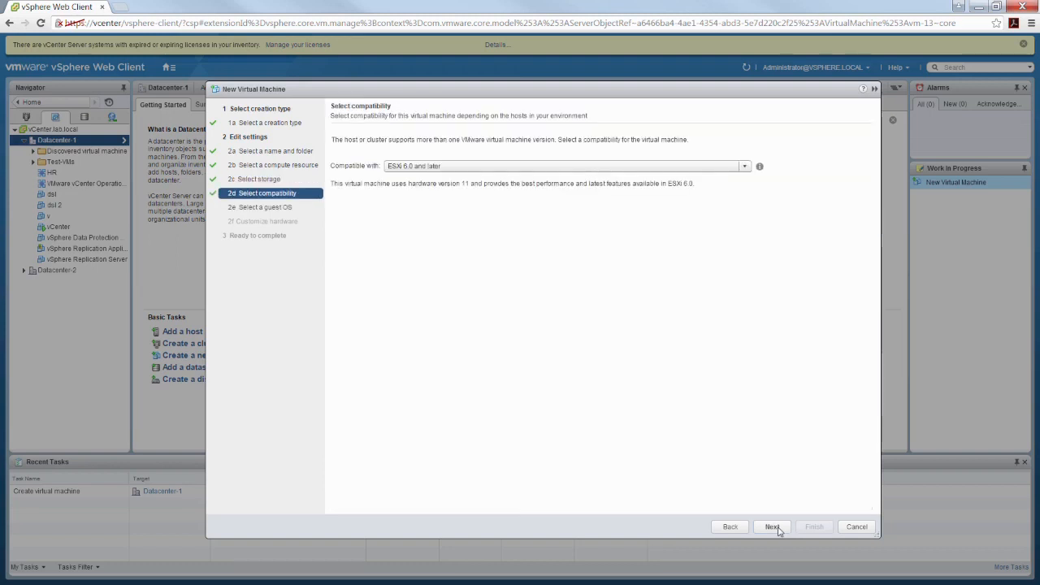
# - Look through the available VM compatibility levels and try ESXi 5.5 and later
pyautogui.click(745, 166)
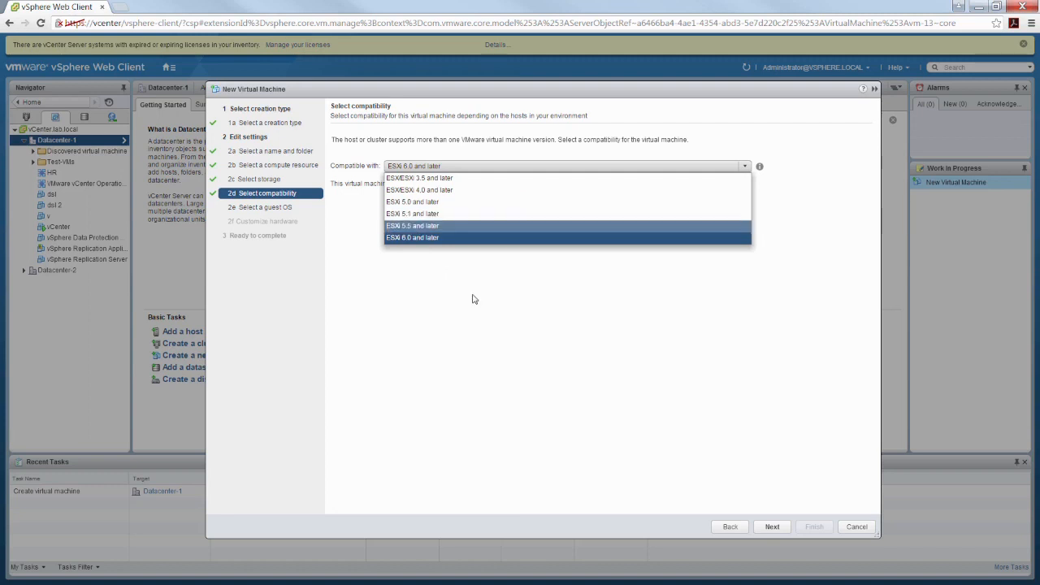
pyautogui.click(523, 357)
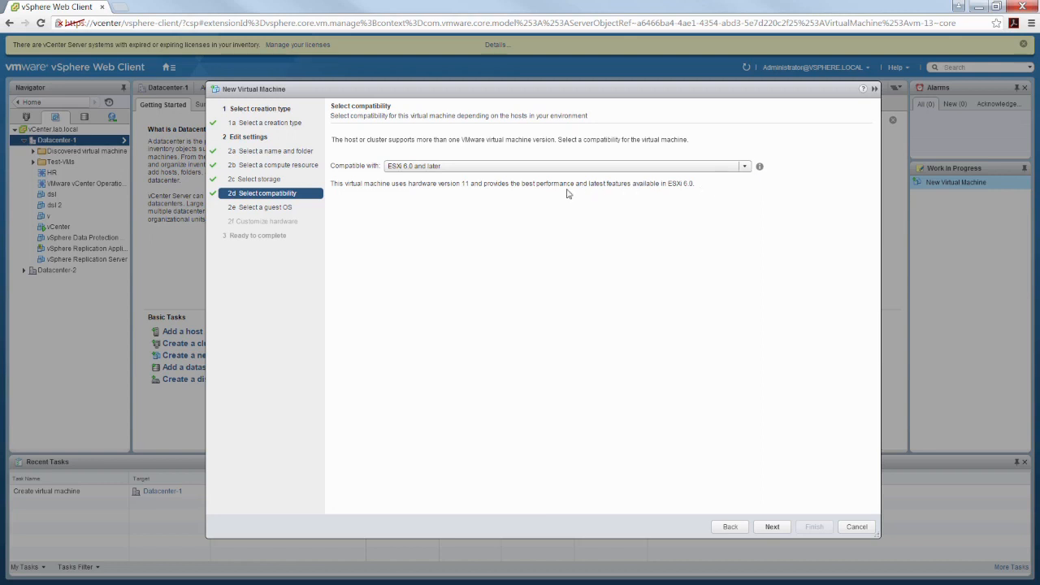
pyautogui.click(746, 167)
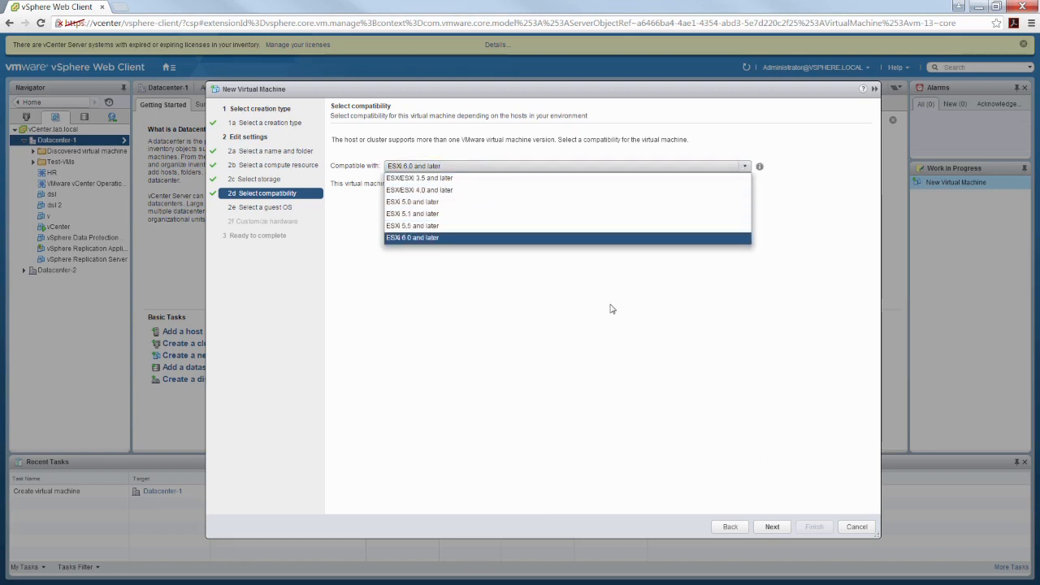
pyautogui.click(524, 309)
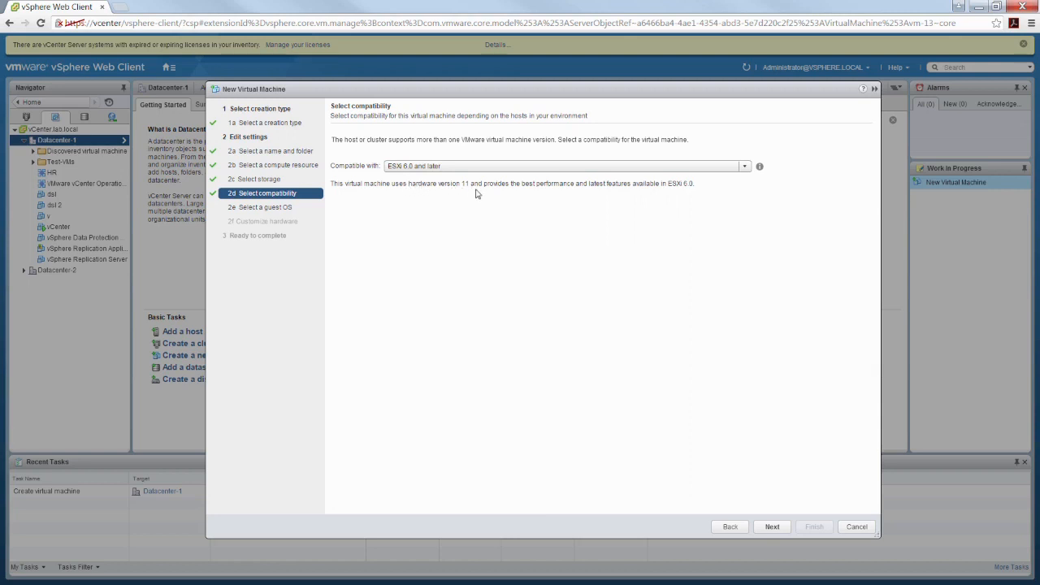
pyautogui.click(747, 167)
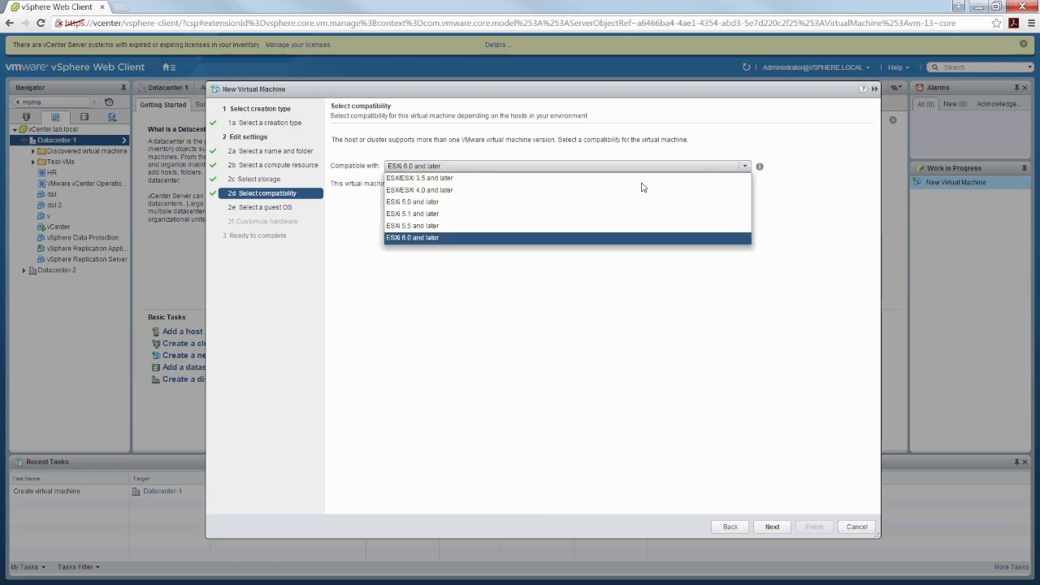
pyautogui.click(430, 226)
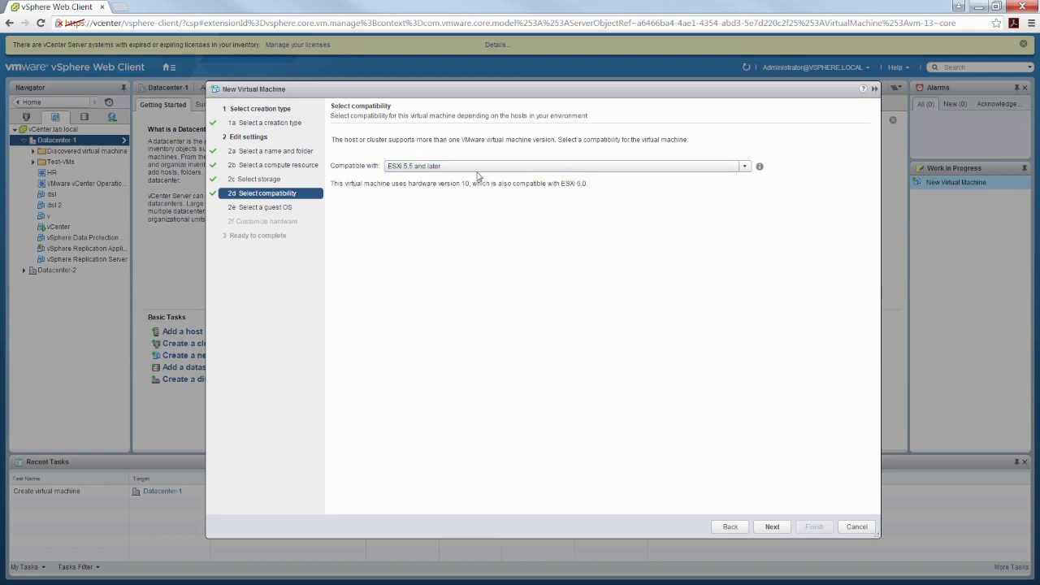
# - Set the VM compatibility to ESXi 6.0 and later and proceed to the guest OS selection
pyautogui.click(746, 167)
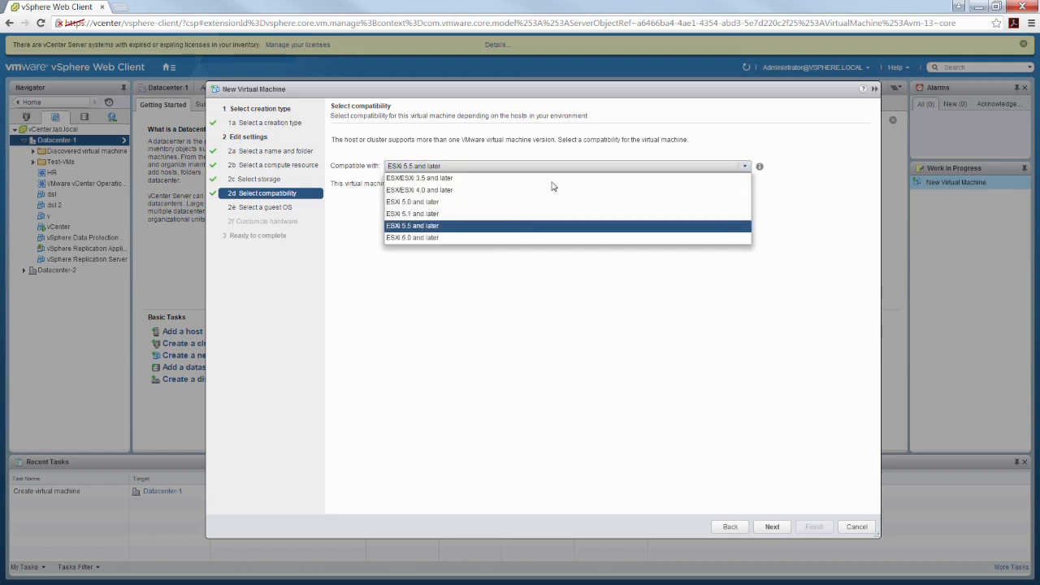
pyautogui.click(436, 238)
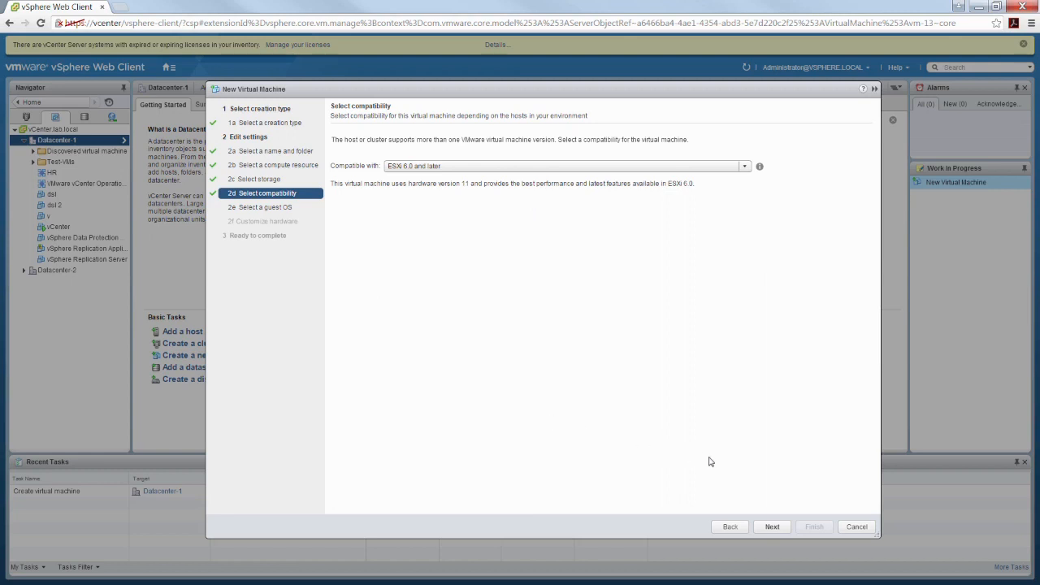
pyautogui.click(772, 527)
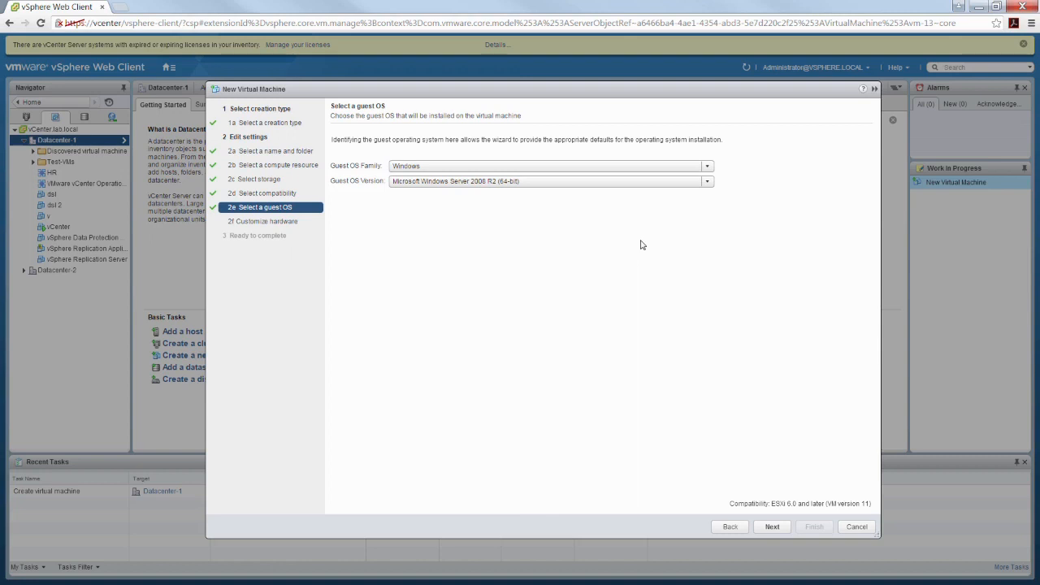
# - Try Linux as the guest OS family and look through the Linux versions on offer
pyautogui.click(711, 167)
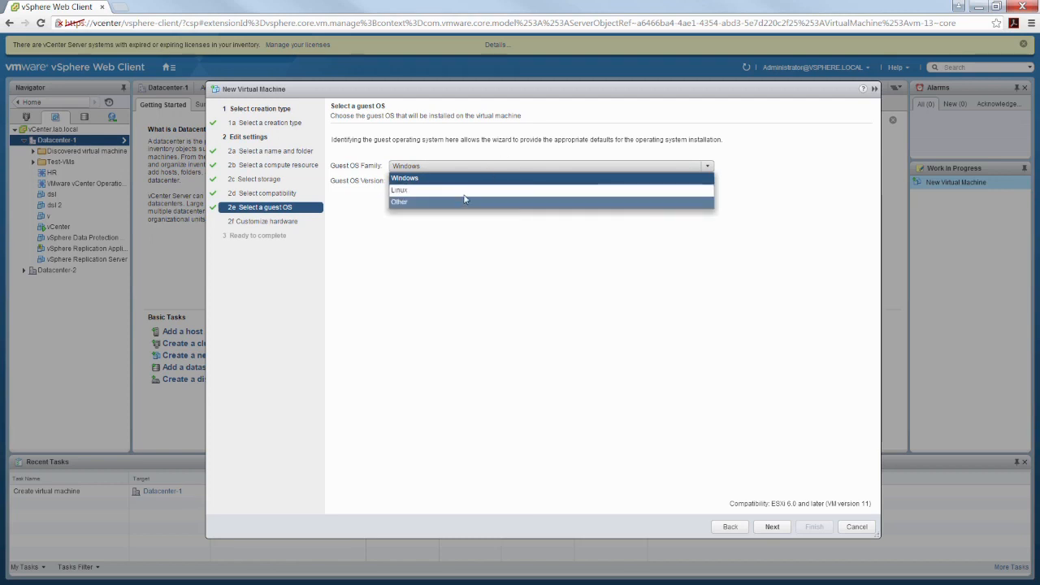
pyautogui.click(618, 351)
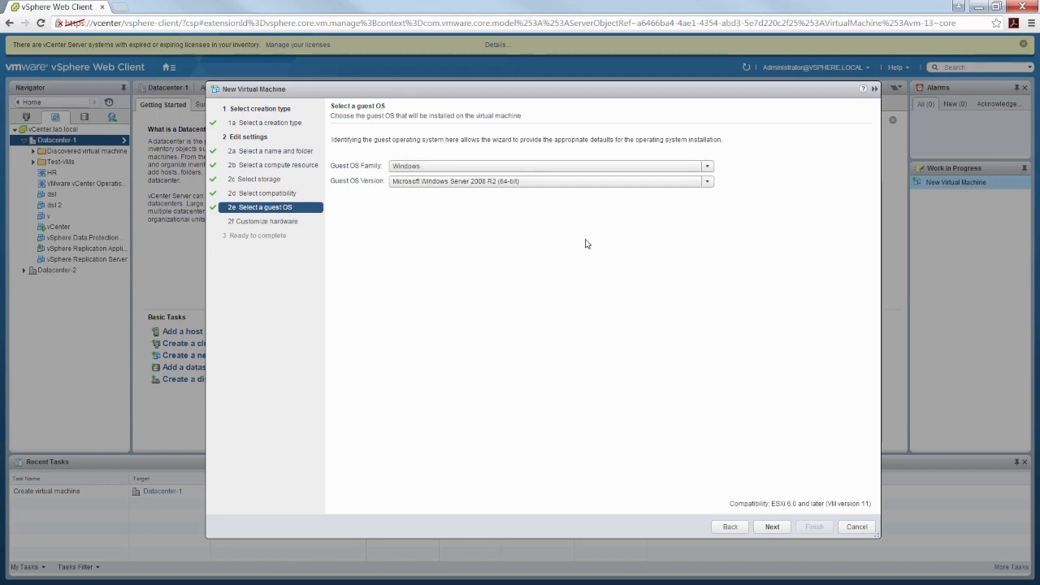
pyautogui.click(709, 166)
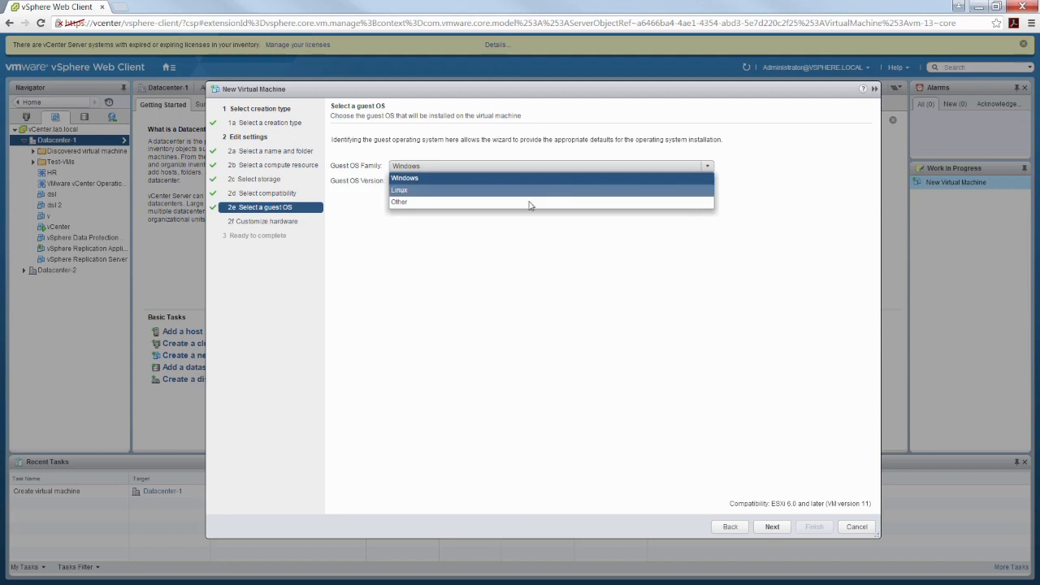
pyautogui.click(422, 190)
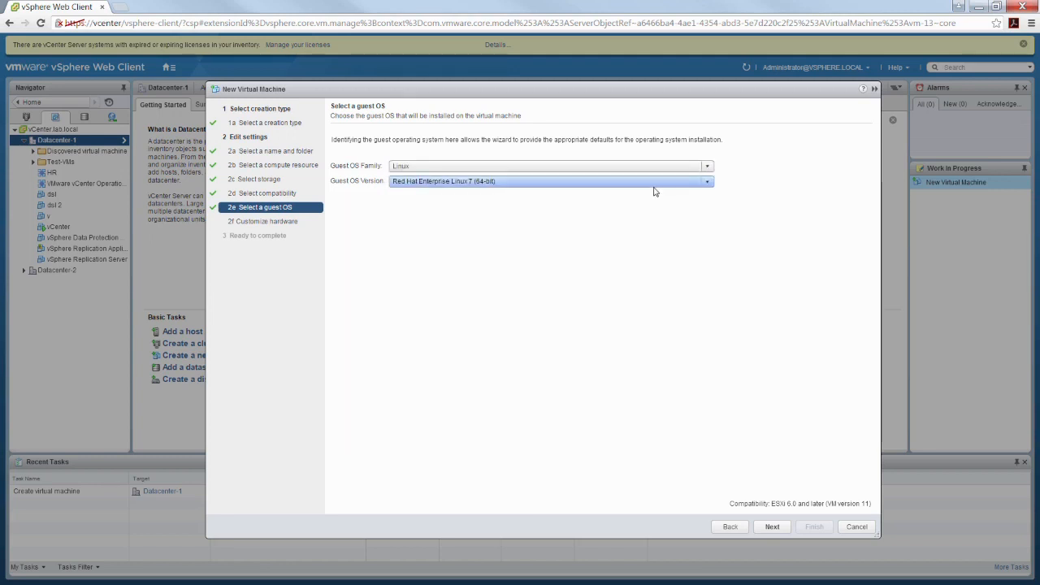
pyautogui.click(709, 182)
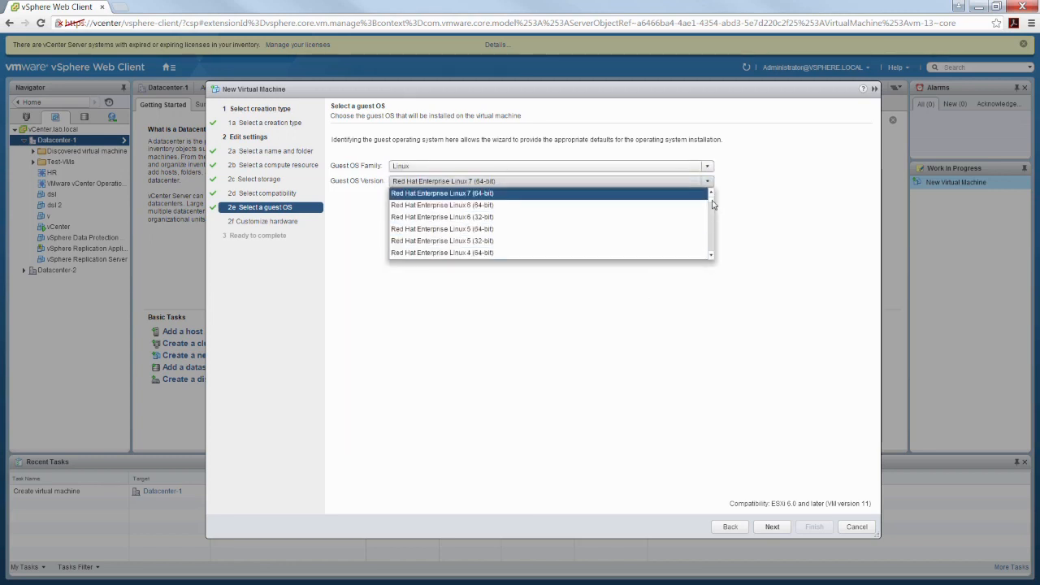
pyautogui.moveTo(712, 208)
pyautogui.mouseDown()
pyautogui.moveTo(712, 256)
pyautogui.moveTo(711, 195)
pyautogui.mouseUp()
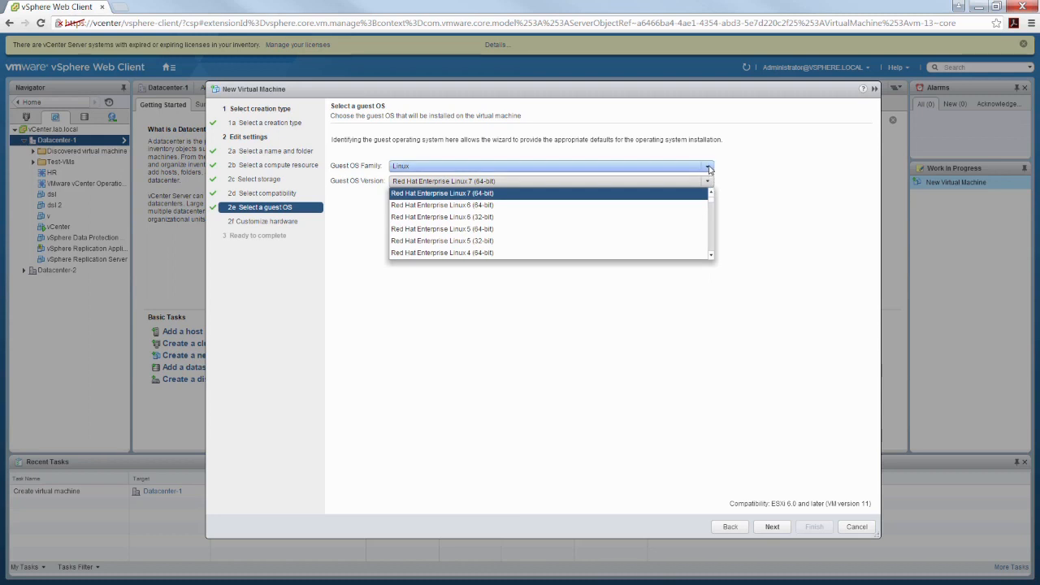
# - Set the guest OS family to Windows and the version to Microsoft Windows Server 2012 (64-bit)
pyautogui.click(568, 167)
pyautogui.click(573, 178)
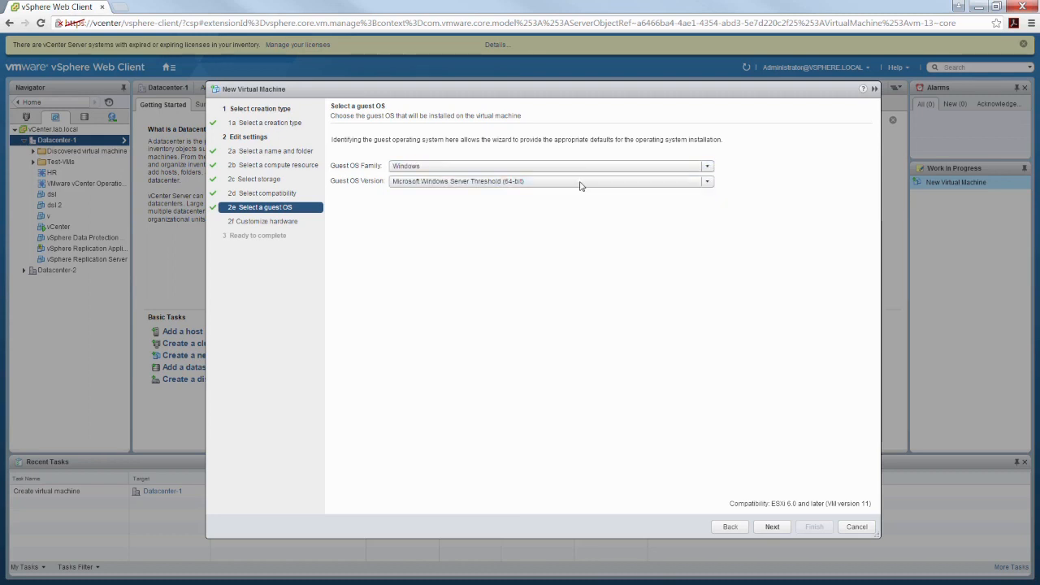
pyautogui.click(707, 183)
pyautogui.moveTo(713, 211)
pyautogui.mouseDown()
pyautogui.moveTo(713, 235)
pyautogui.moveTo(713, 212)
pyautogui.mouseUp()
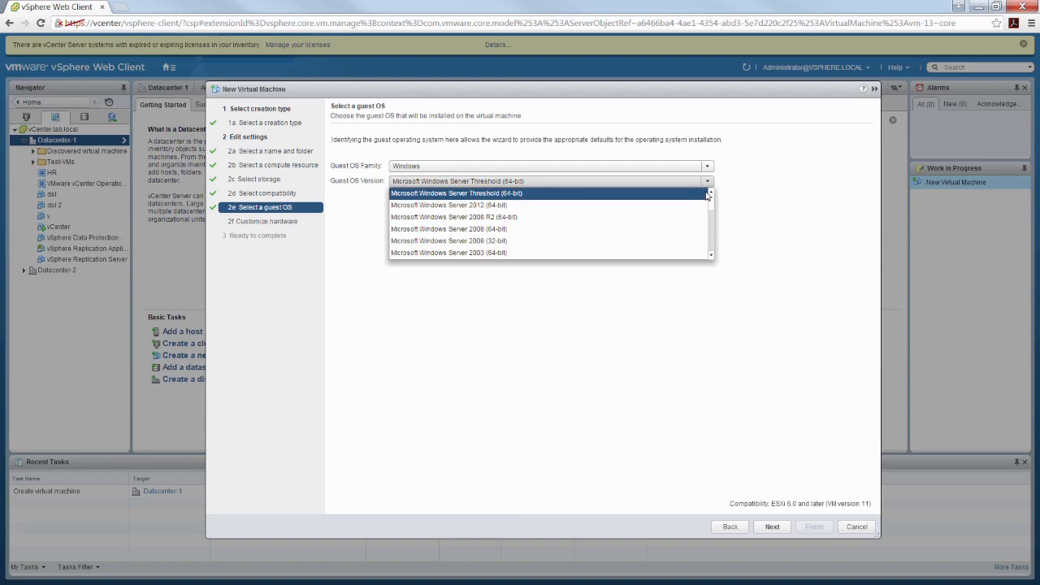
pyautogui.click(588, 332)
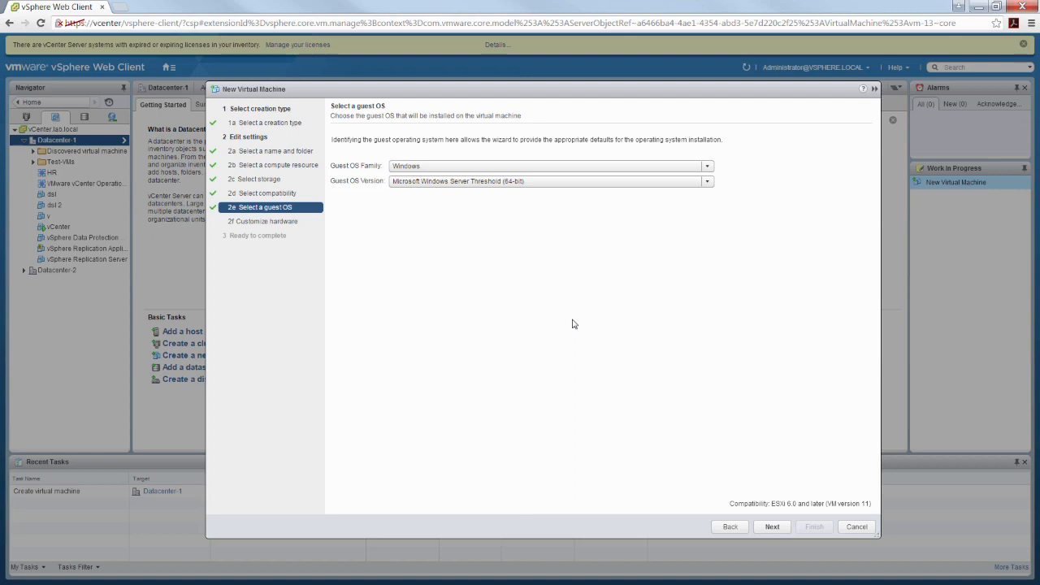
pyautogui.click(712, 186)
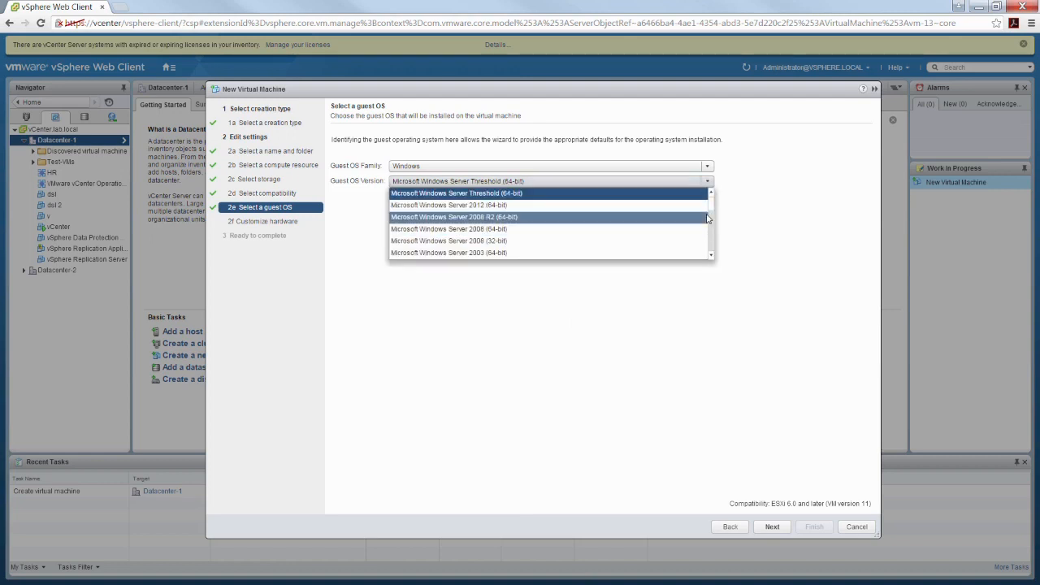
pyautogui.click(551, 206)
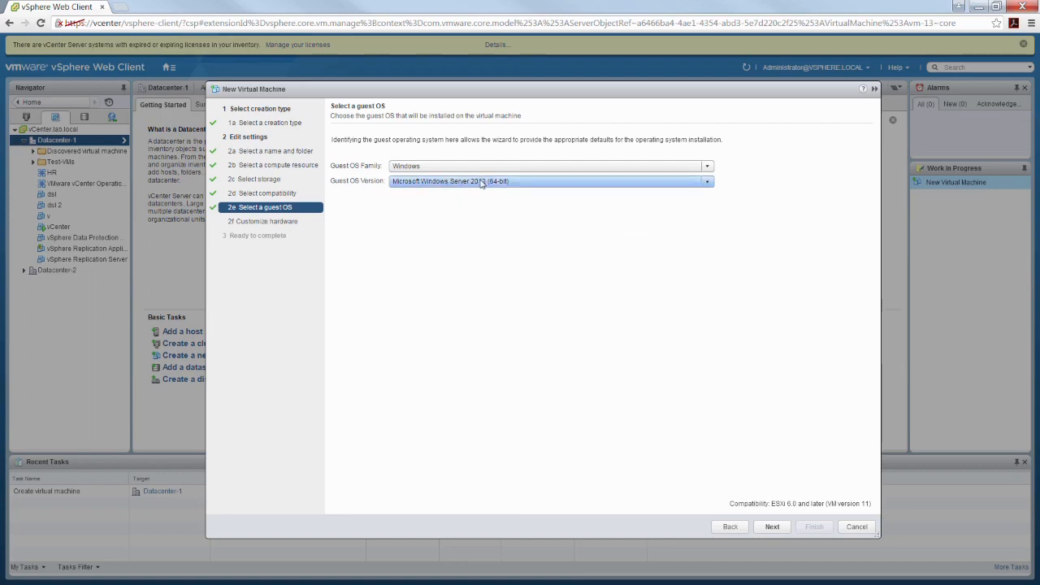